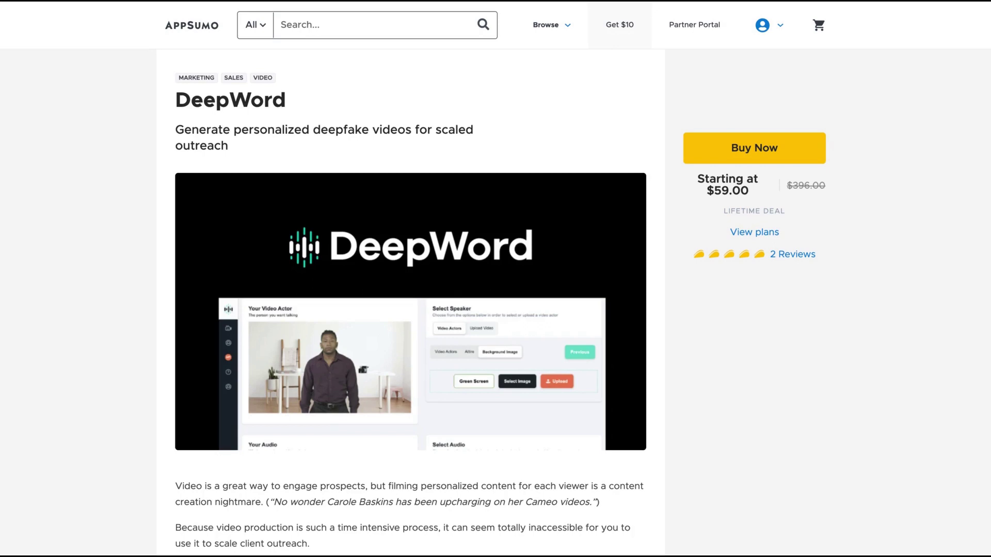
Scroll the AppSumo deal page to the DeepWord License Tier pricing cards.
scroll(652, 33, down, 10)
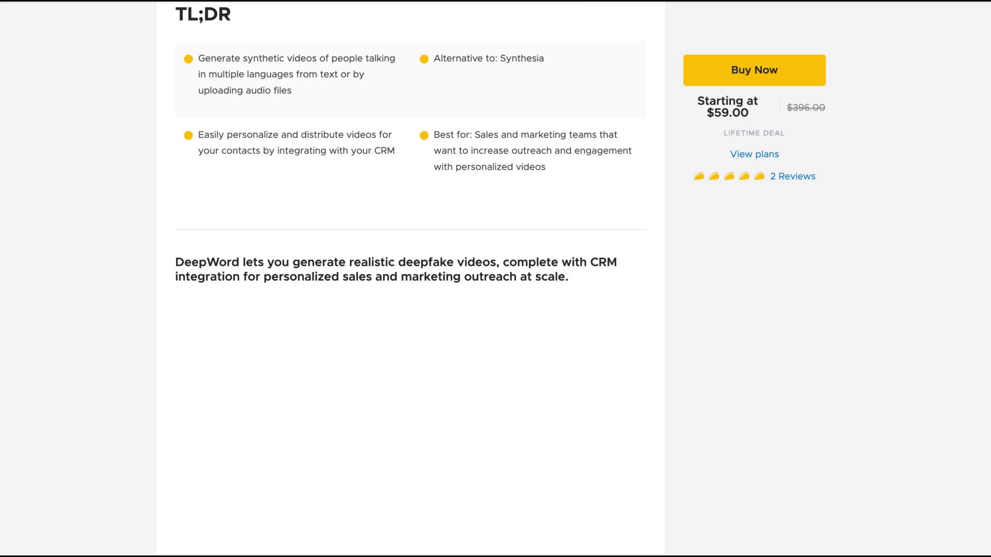
scroll(671, 313, down, 10)
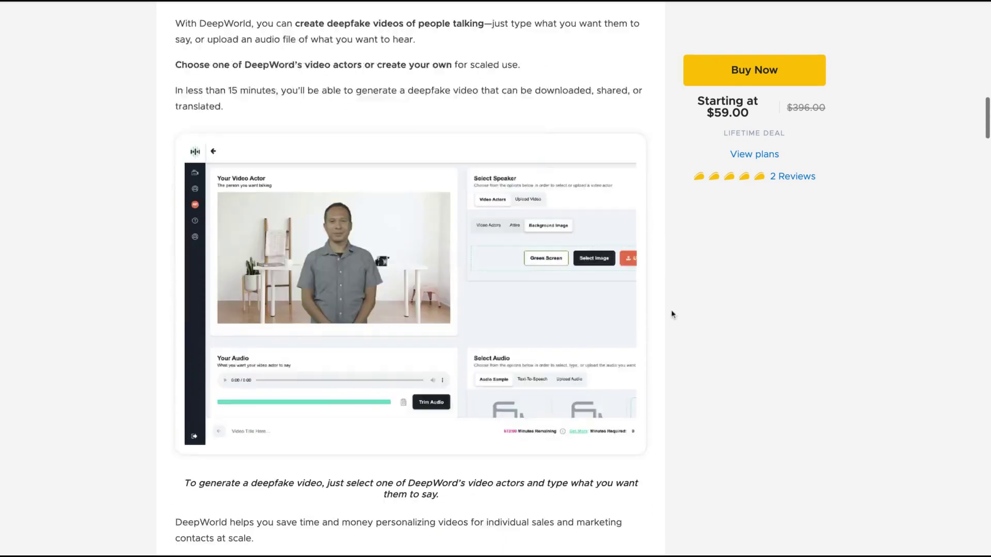
scroll(343, 229, up, 1)
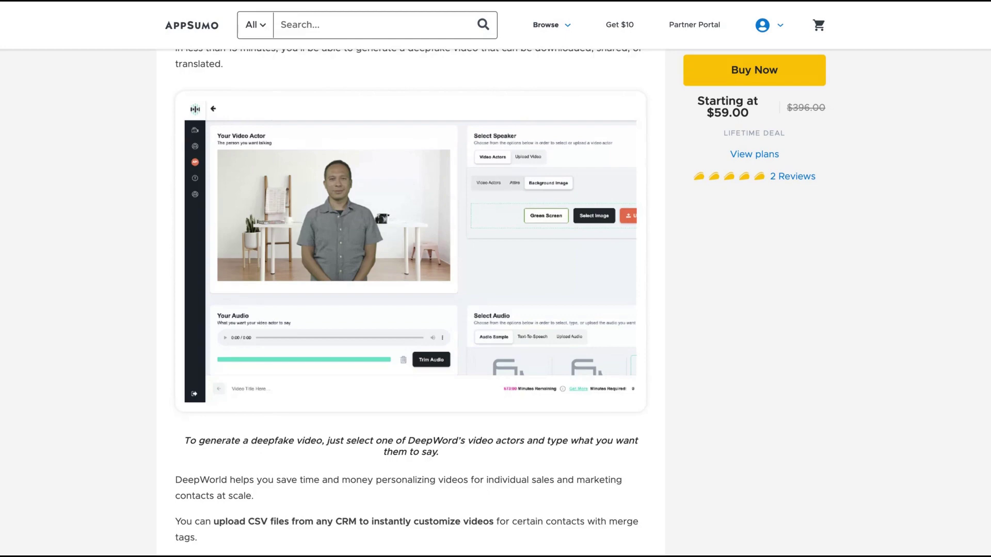
scroll(611, 300, down, 15)
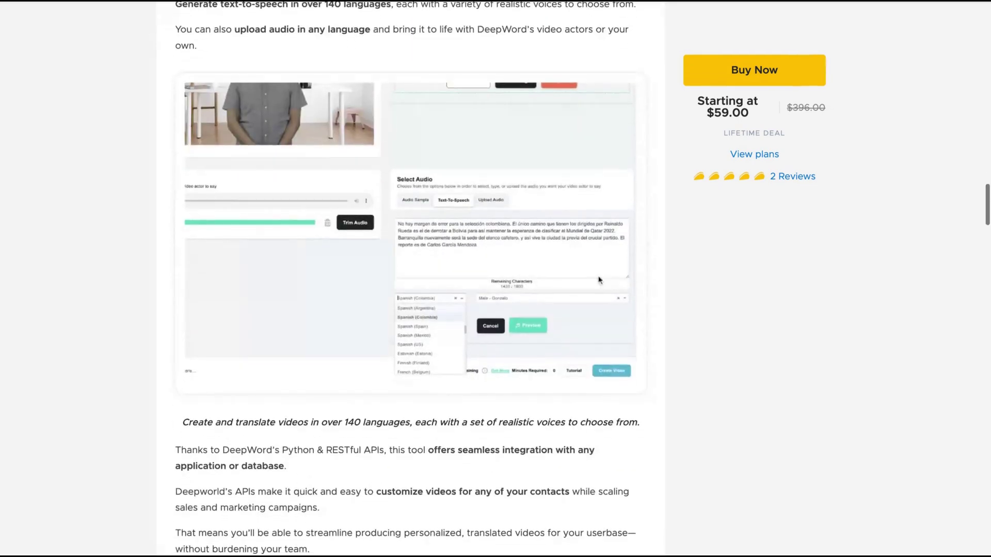
scroll(611, 300, down, 15)
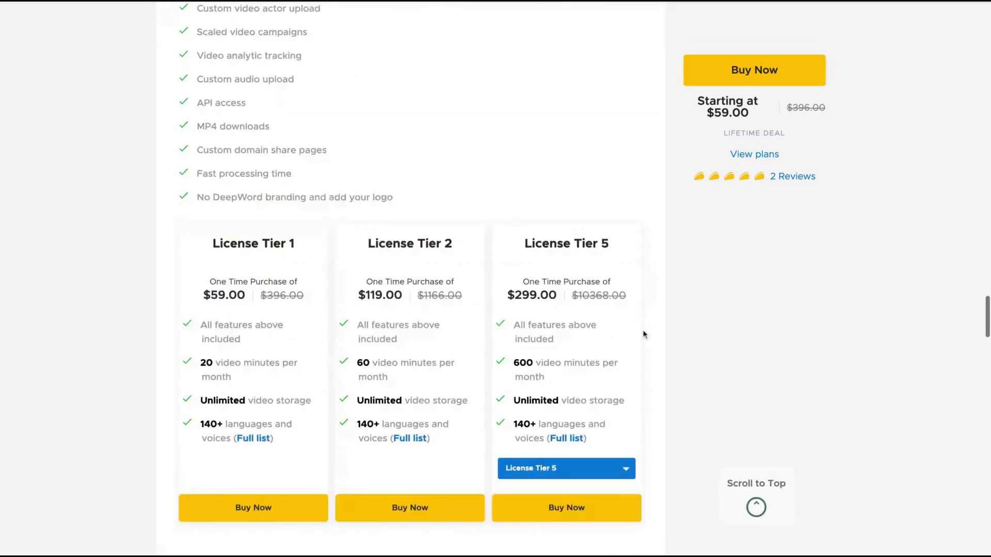
scroll(683, 311, up, 1)
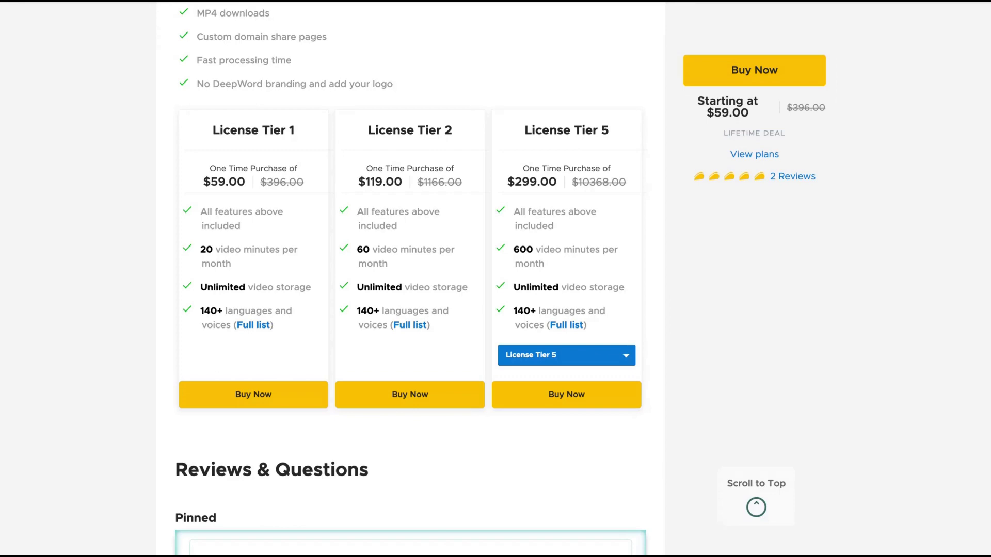
scroll(495, 279, up, 8)
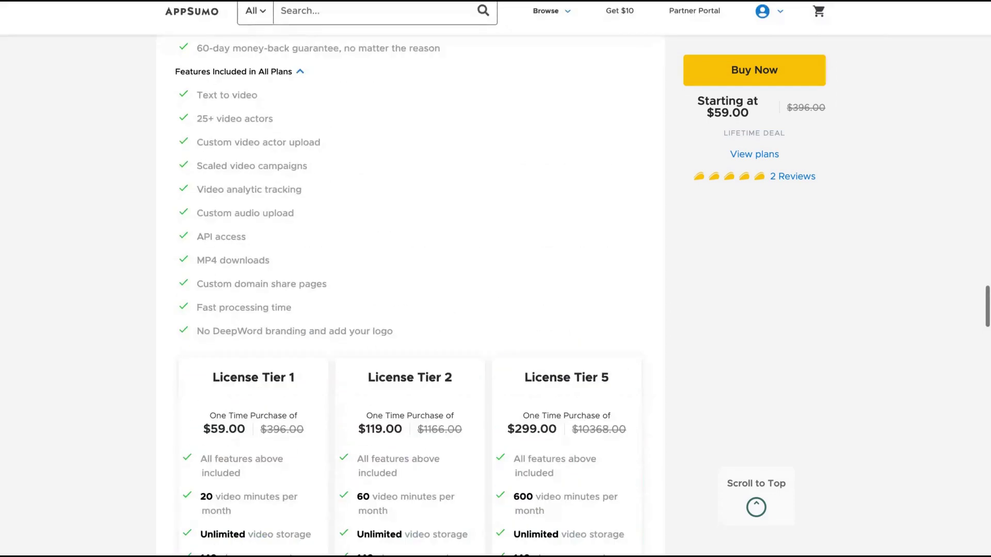
scroll(410, 279, down, 4)
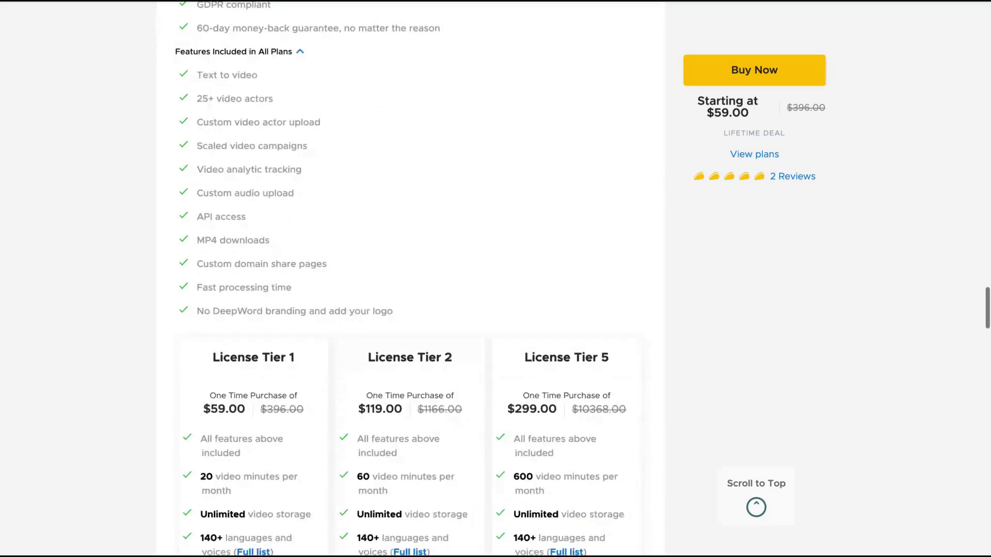
scroll(411, 279, down, 3)
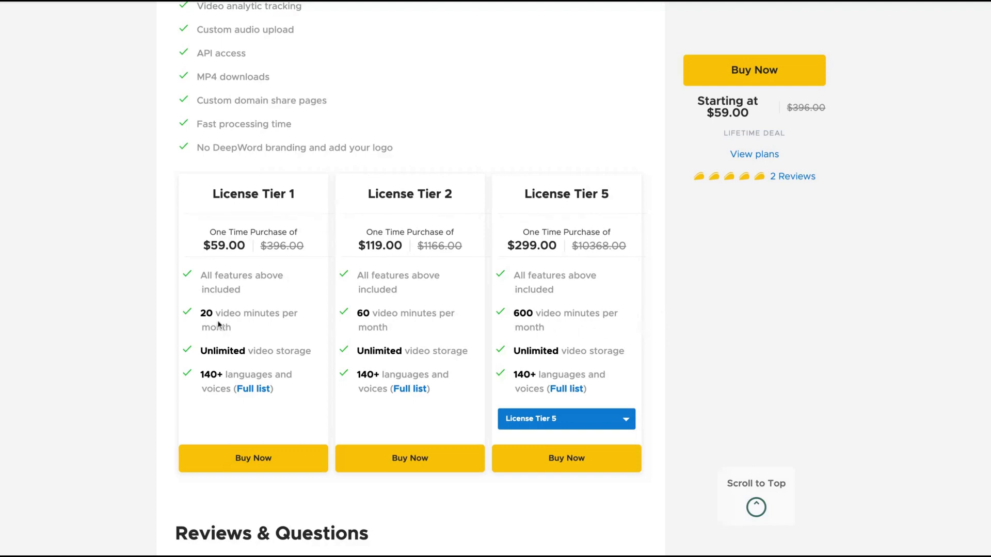
Switch the third card to License Tier 4 ($239.00, 240 video minutes) and highlight the unlimited storage line.
click(556, 419)
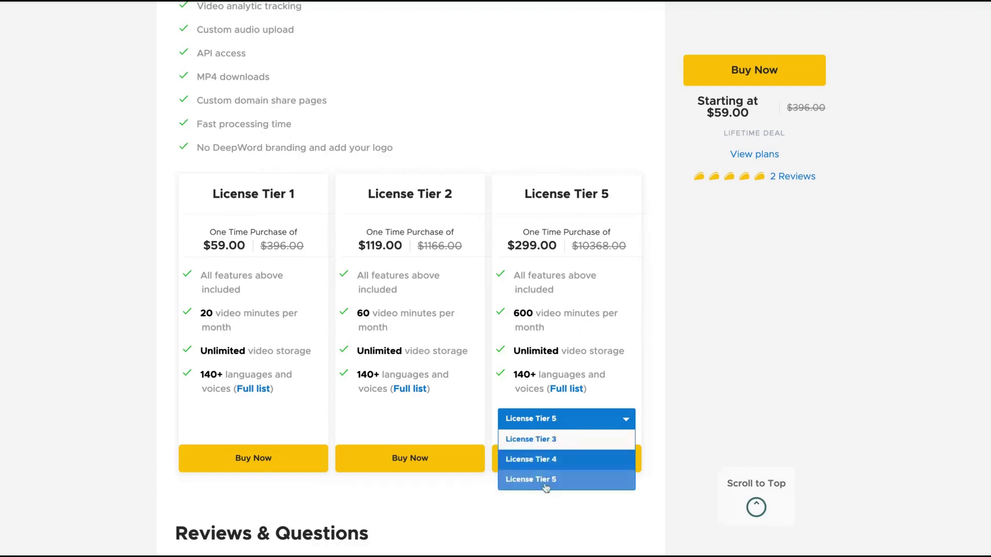
click(542, 458)
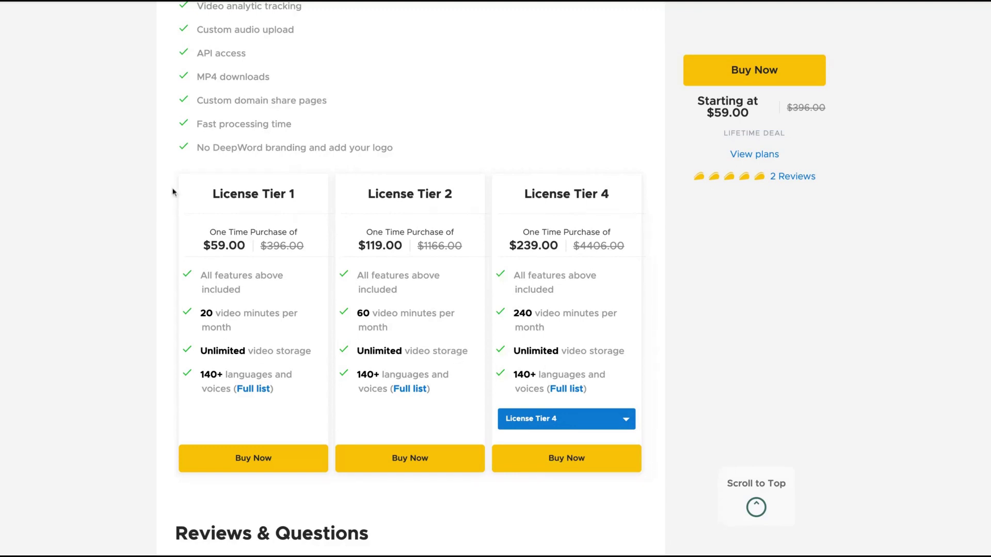
drag(215, 349, 311, 351)
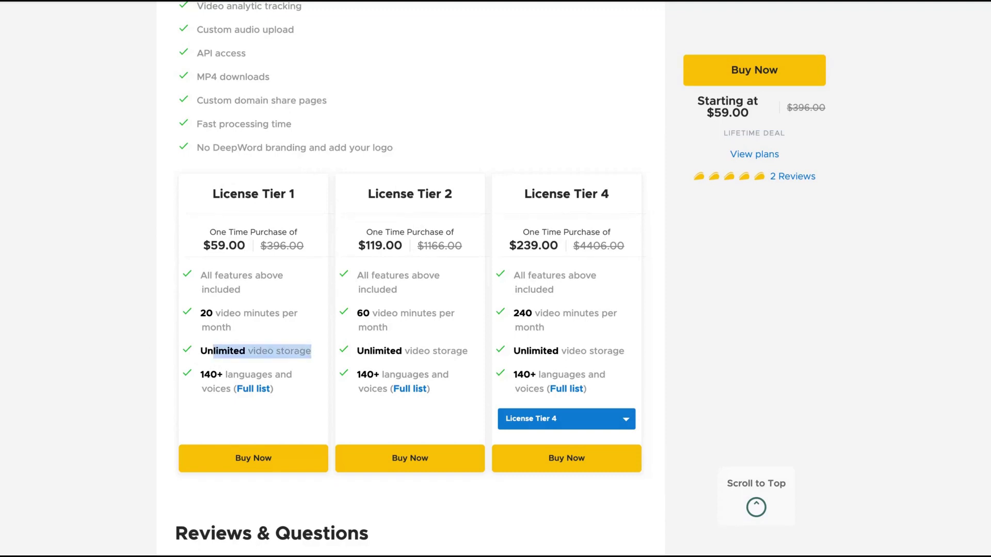
scroll(316, 400, up, 1)
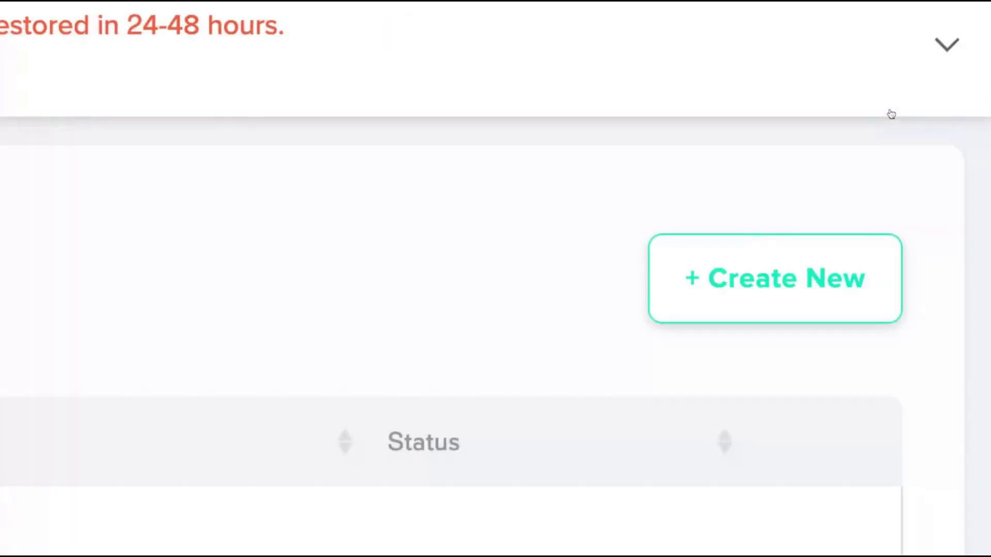
click(891, 113)
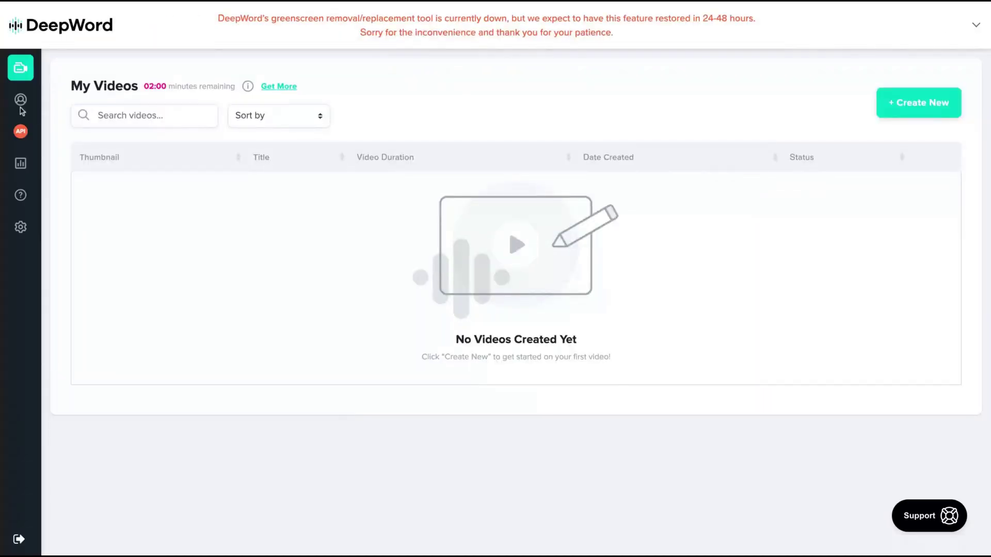
click(30, 106)
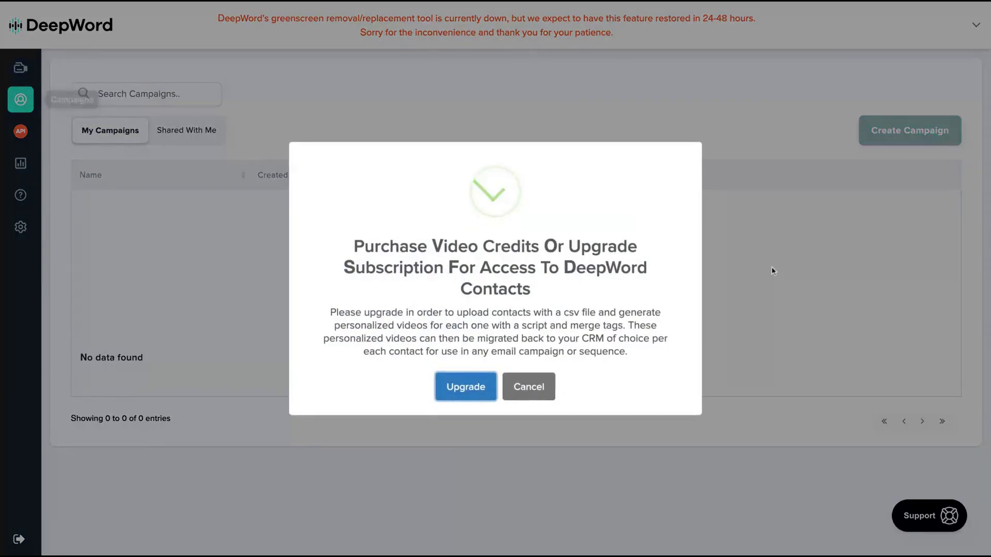
click(518, 398)
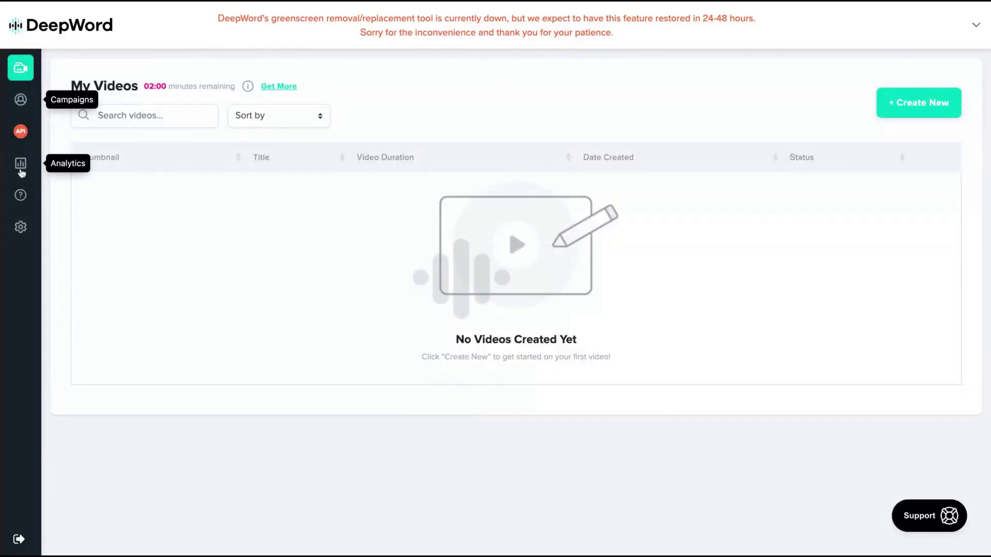
click(21, 227)
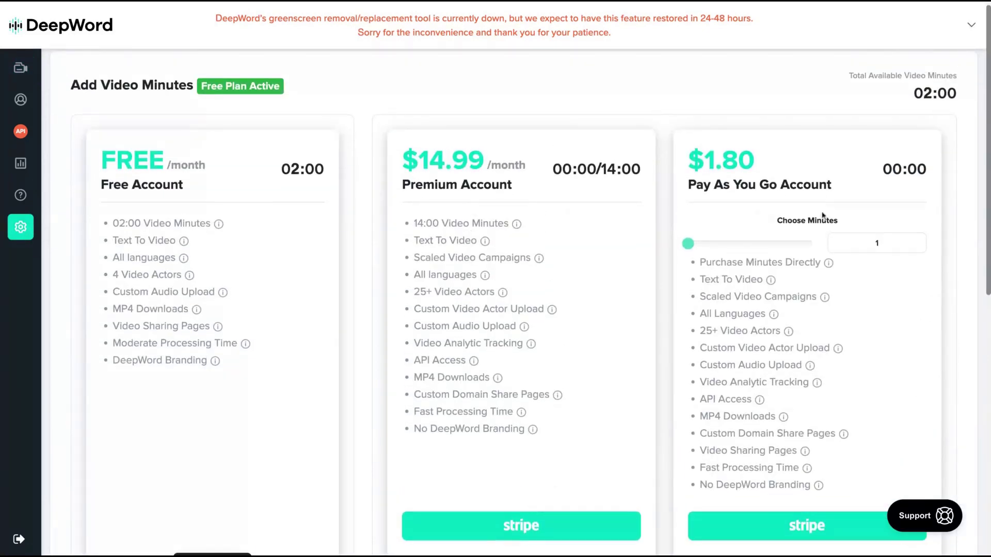
triple_click(416, 221)
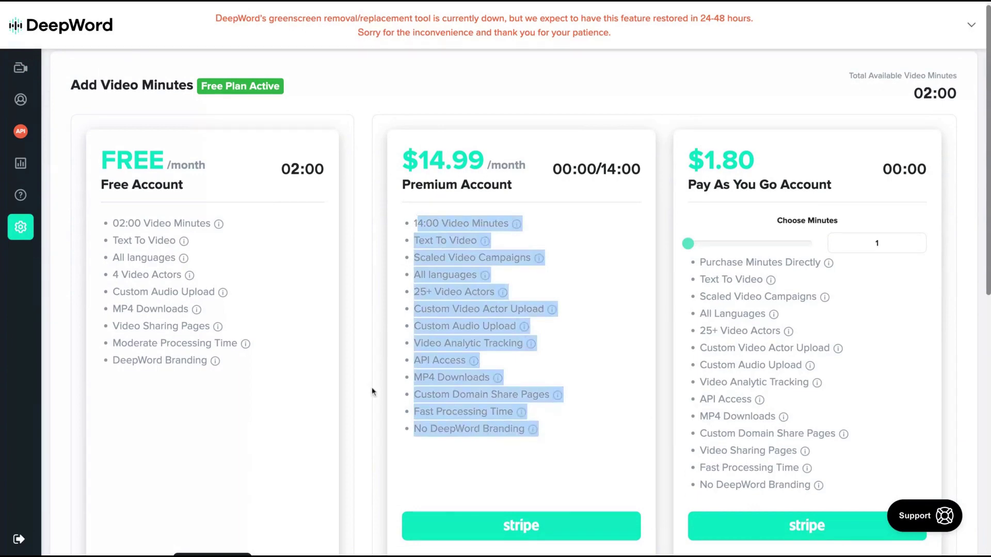
double_click(417, 396)
key(shift+Right)
key(shift+Right)
key(shift+Right)
key(shift+Right)
key(shift+Right)
key(shift+Right)
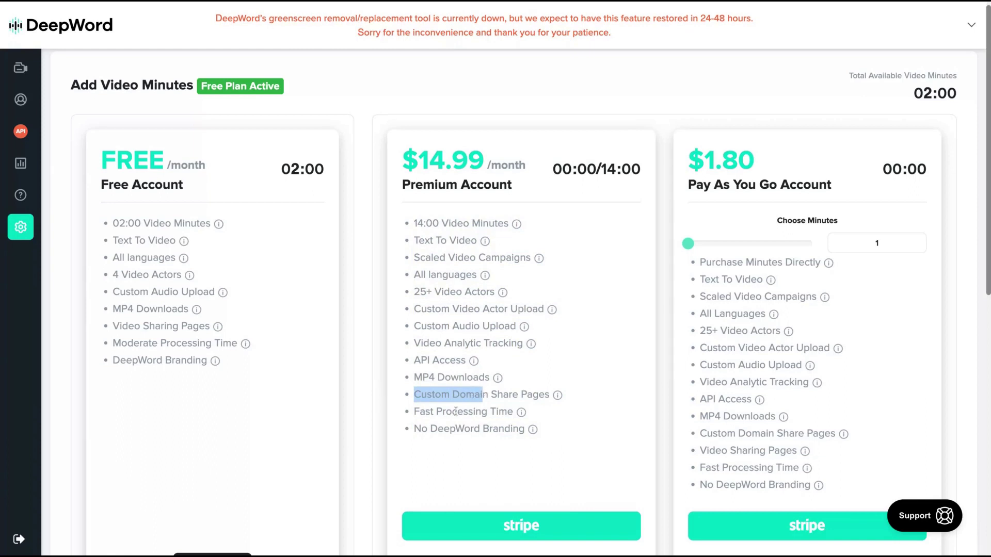
click(415, 428)
triple_click(416, 428)
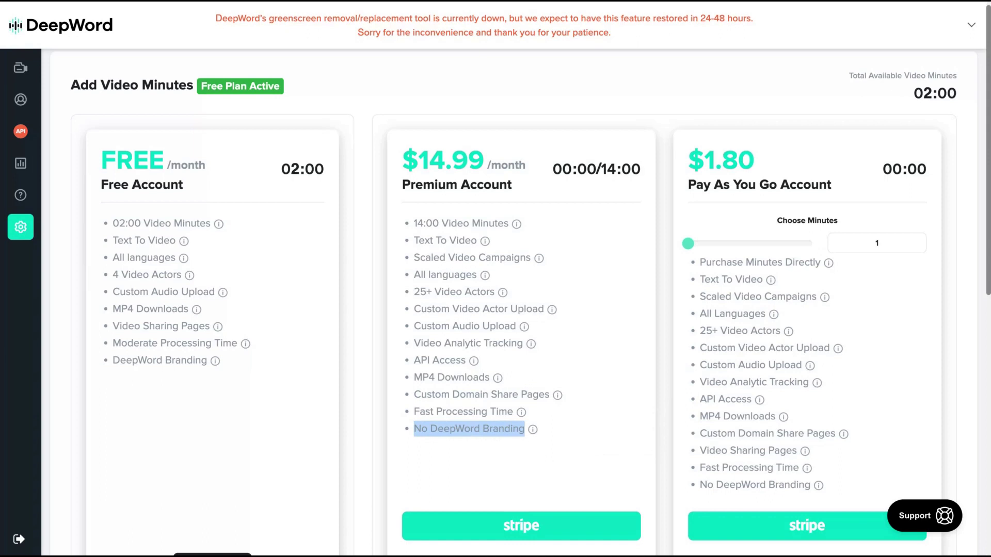
click(21, 77)
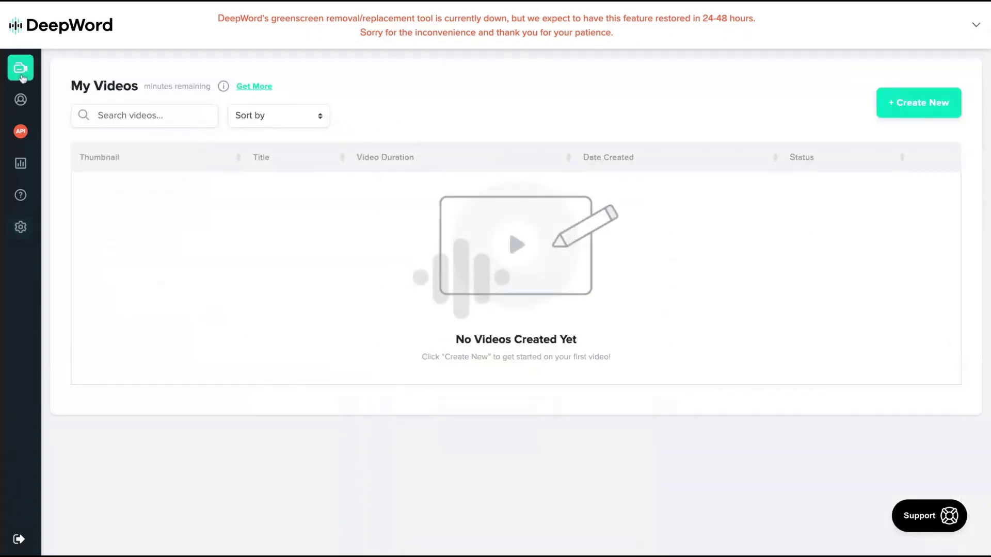
Start a new video with + Create New and dismiss the 'For DeepWord actors' tutorial.
click(914, 111)
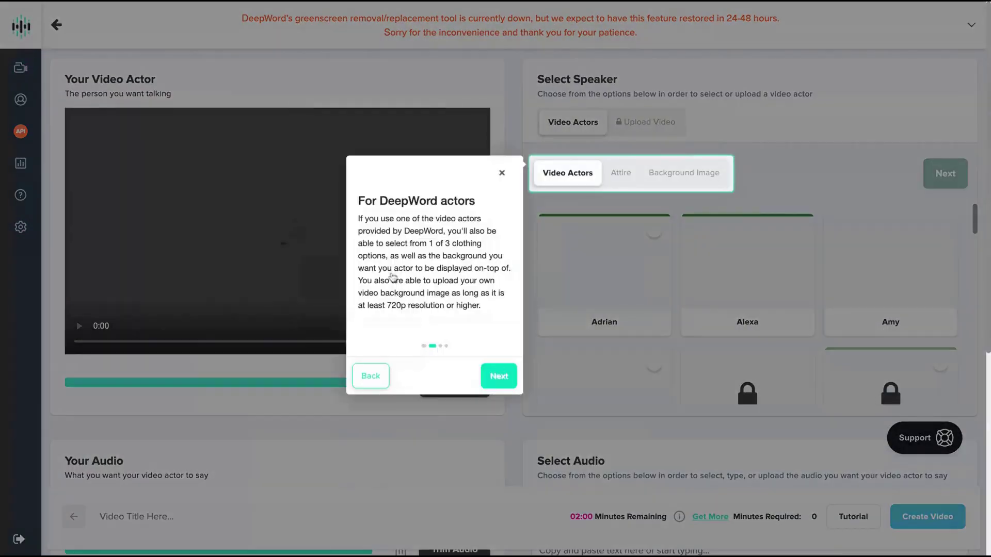
click(501, 173)
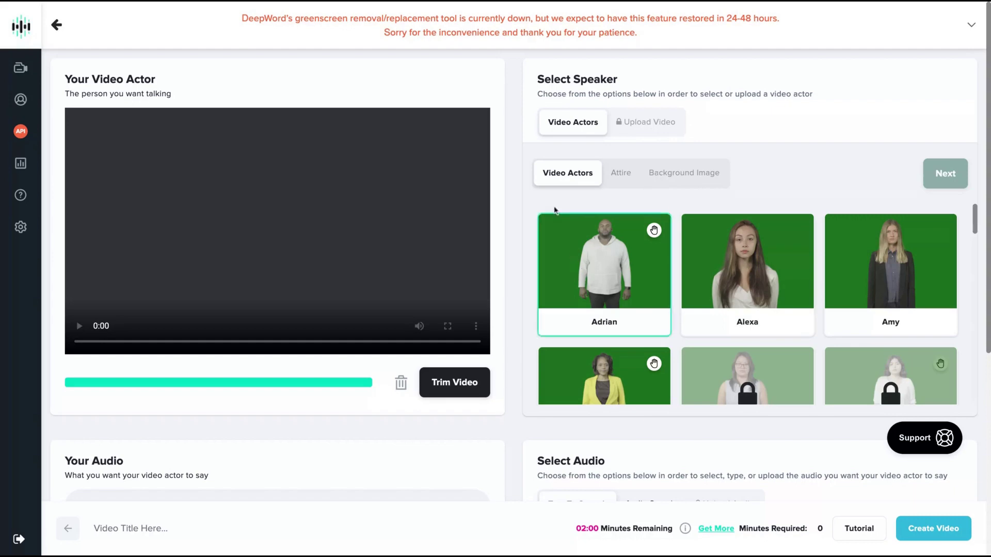
Try Amy as the video actor in the Casual and Medical outfits.
scroll(624, 253, down, 1)
scroll(625, 252, down, 3)
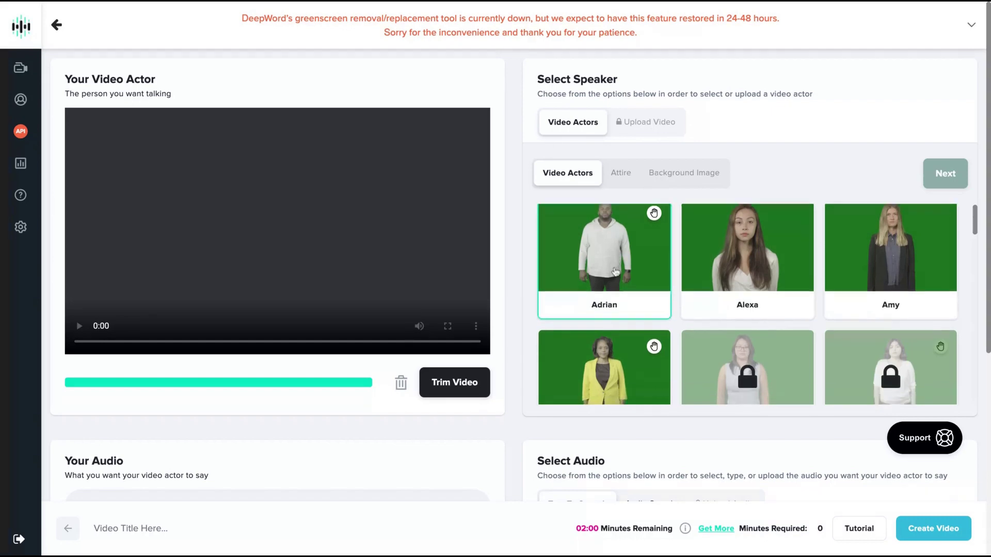
scroll(731, 293, up, 2)
scroll(731, 293, down, 1)
scroll(730, 293, down, 15)
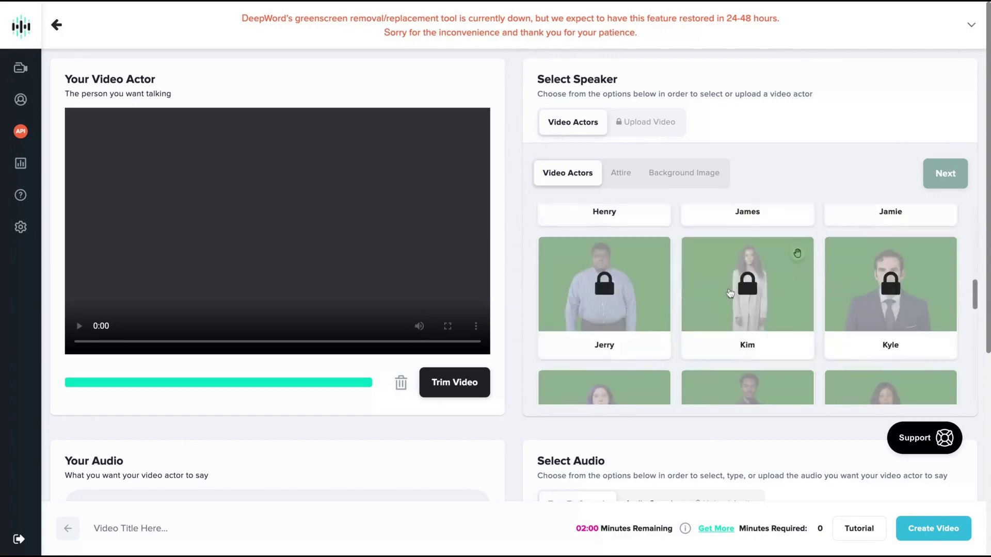
scroll(729, 293, up, 15)
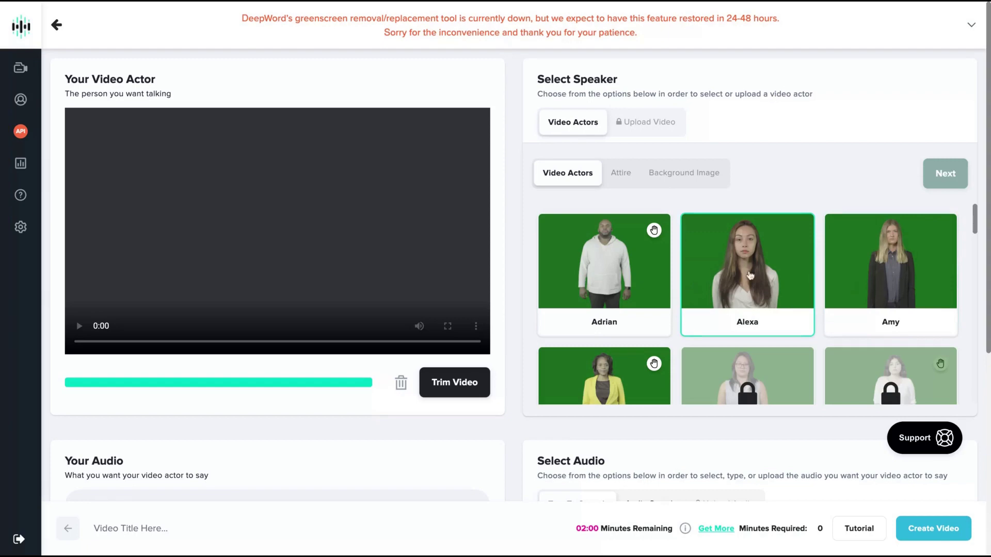
click(879, 277)
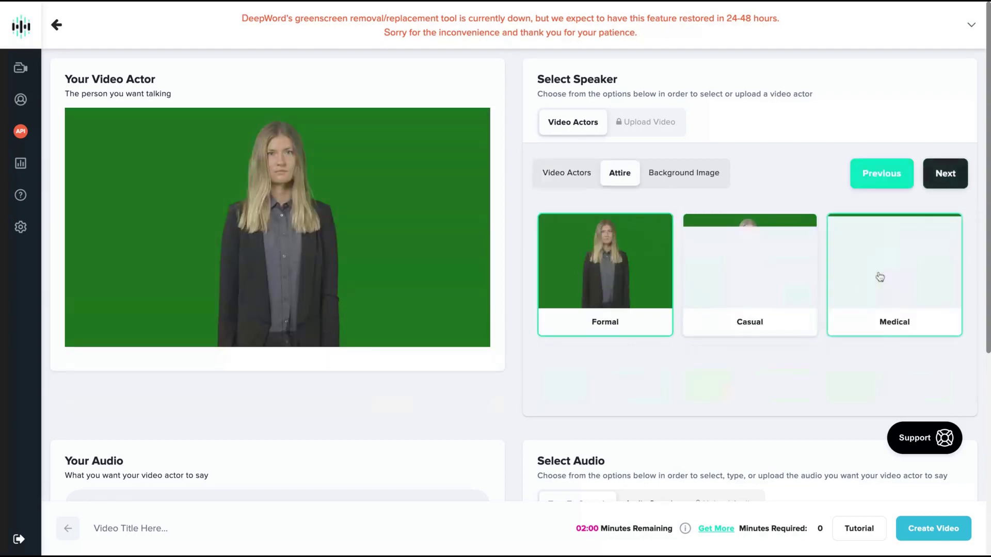
click(751, 277)
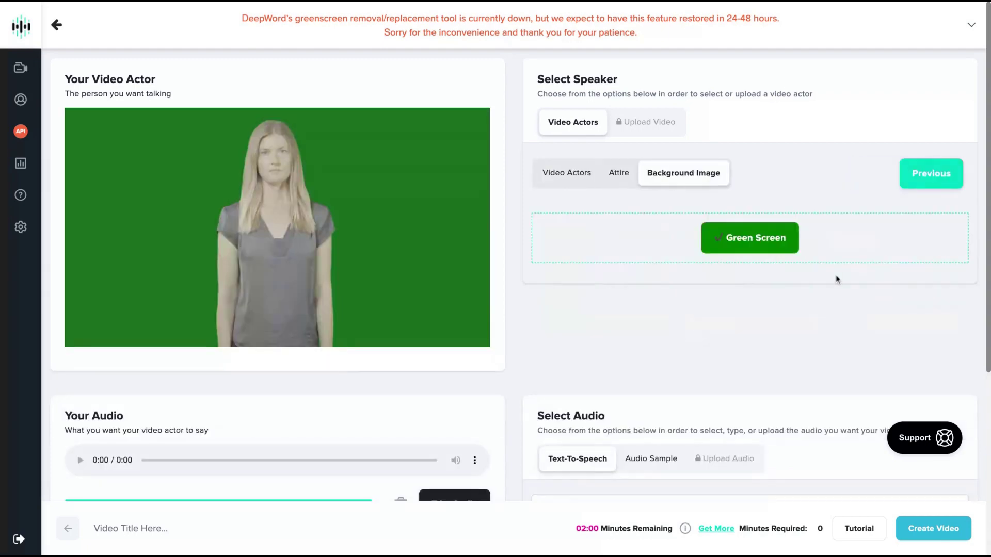
click(615, 177)
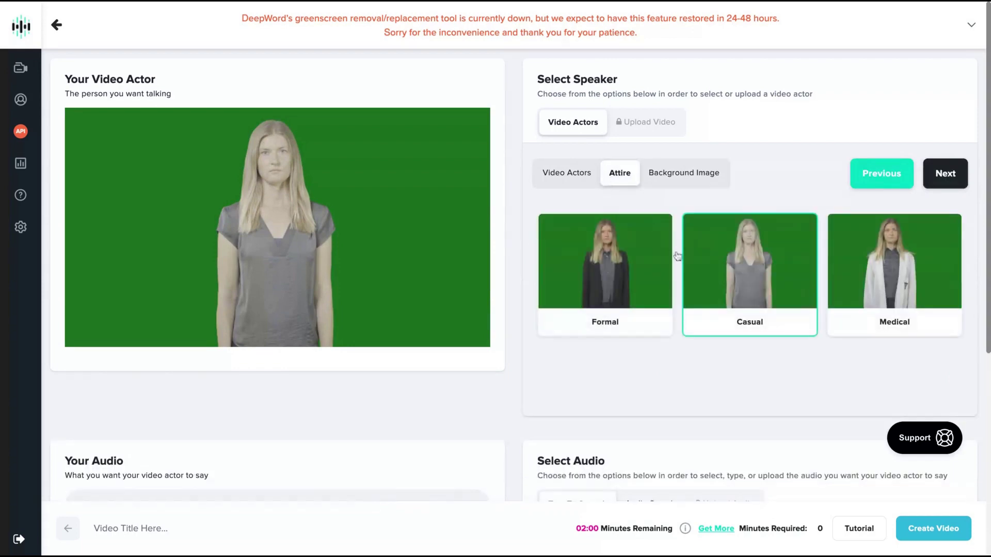
click(932, 268)
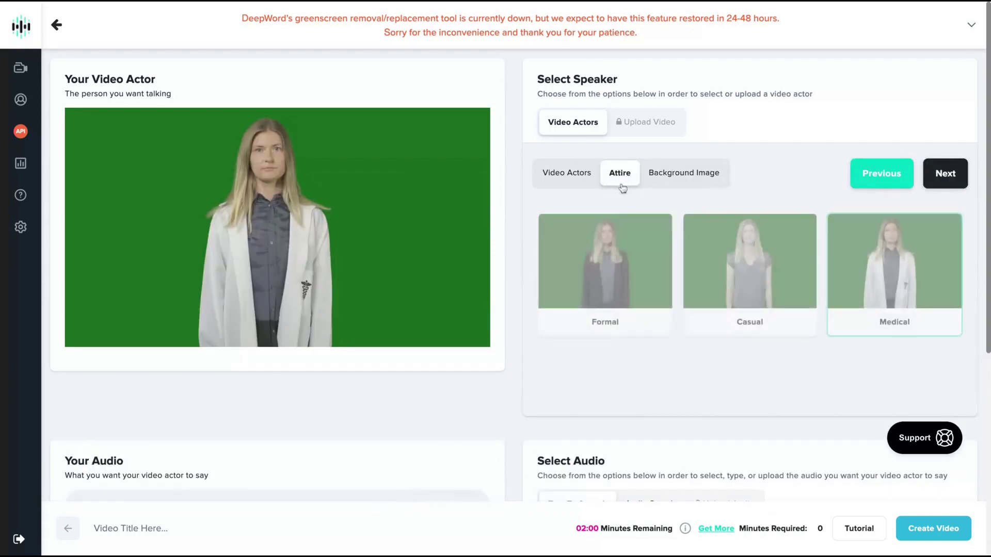
Switch the video actor to Alexa wearing the Casual outfit.
click(596, 222)
click(564, 176)
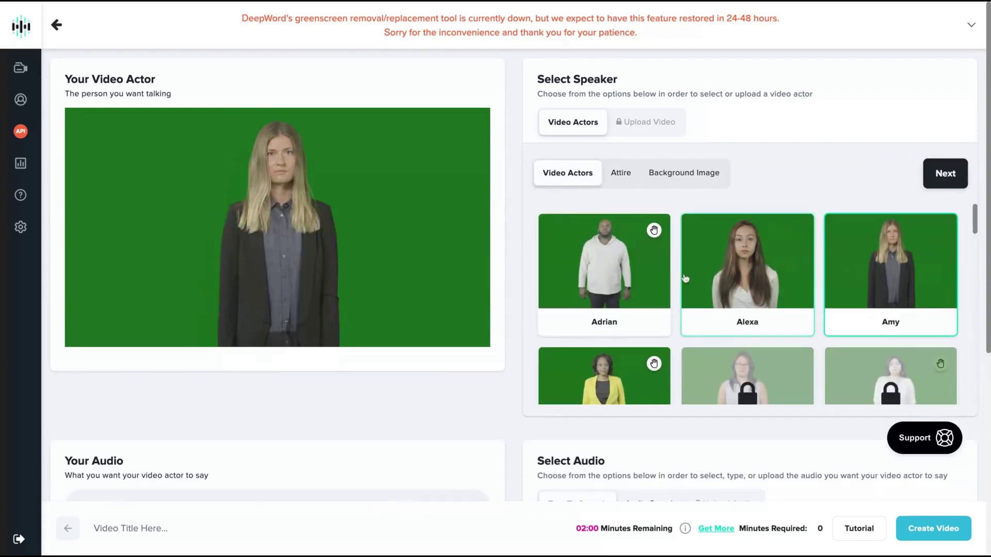
click(685, 279)
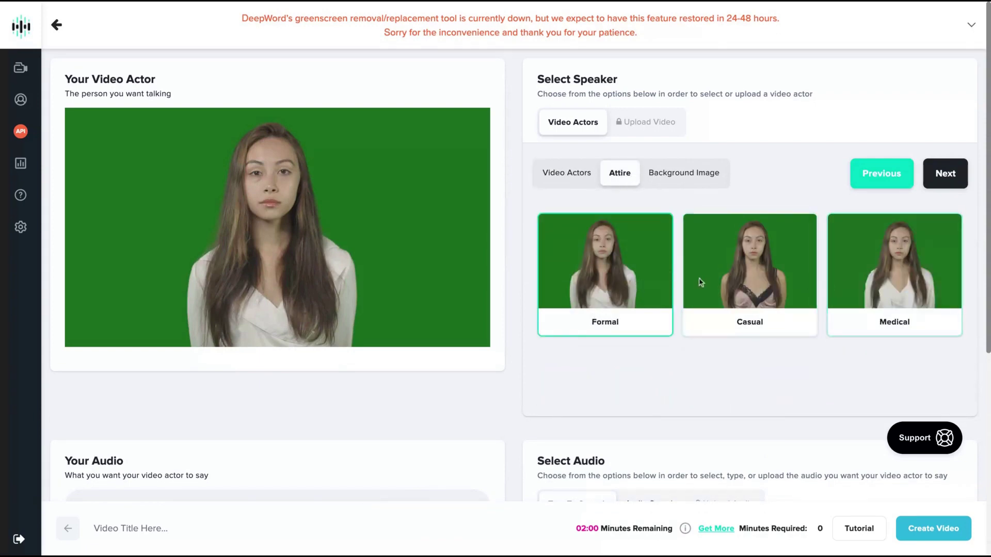
click(770, 272)
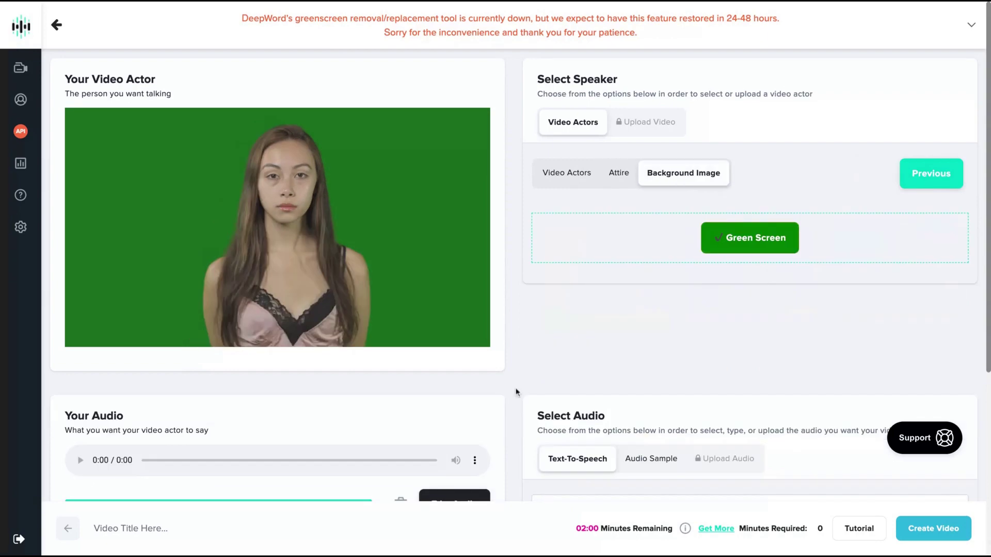
scroll(516, 392, down, 3)
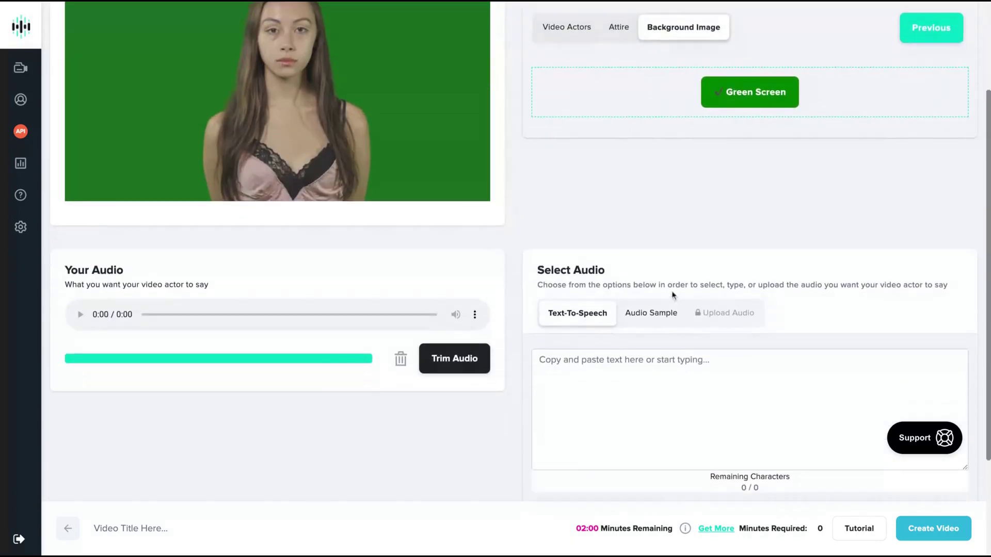
scroll(673, 295, down, 2)
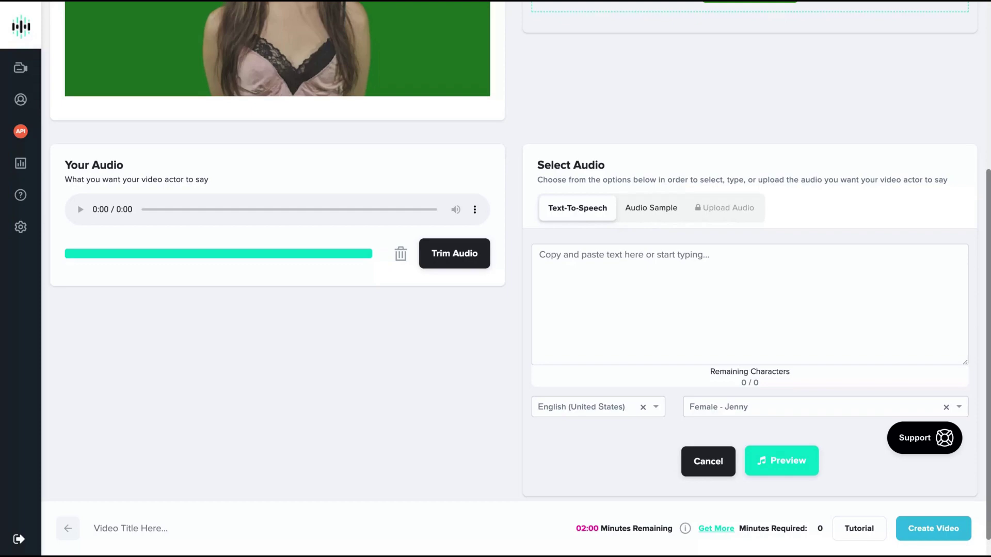
scroll(299, 207, up, 5)
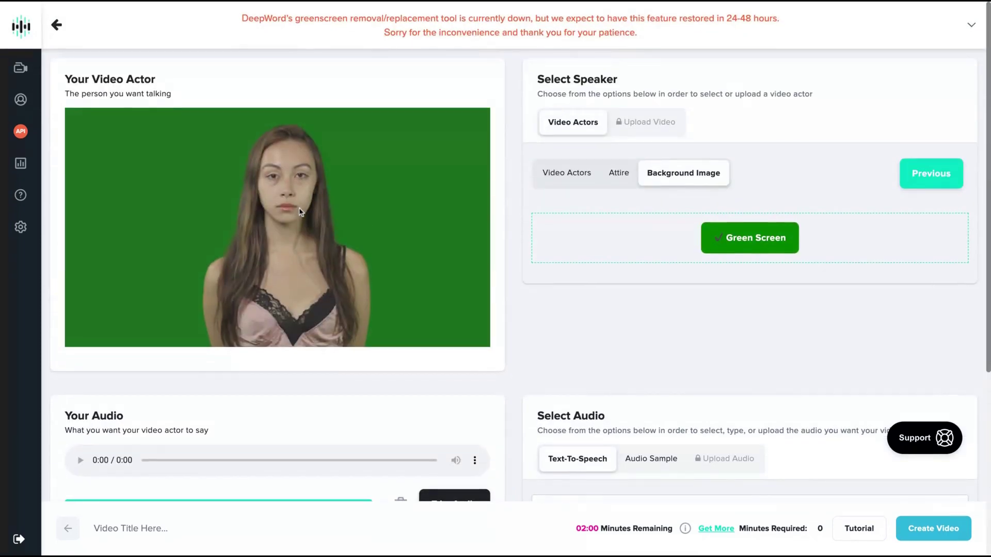
scroll(298, 208, down, 2)
scroll(698, 268, up, 1)
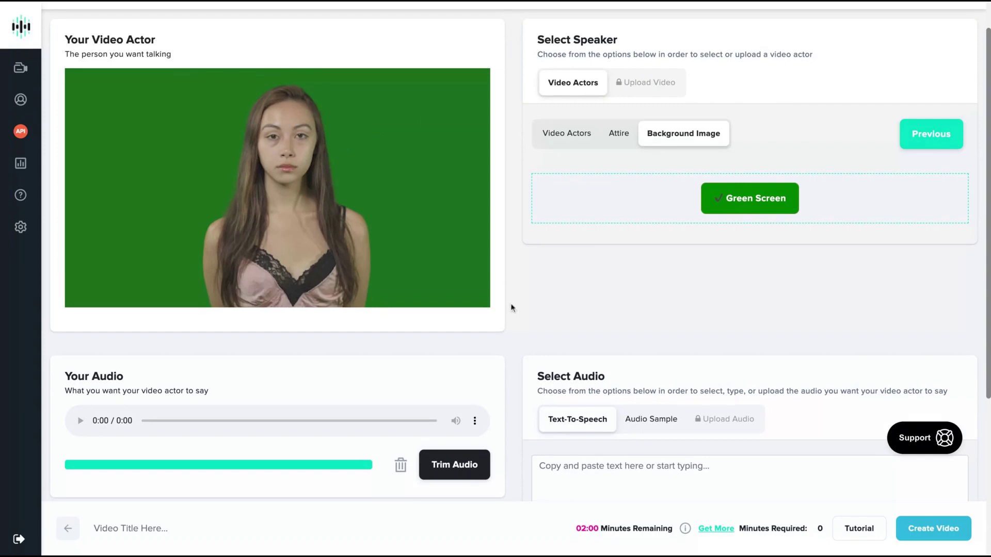
scroll(279, 114, up, 1)
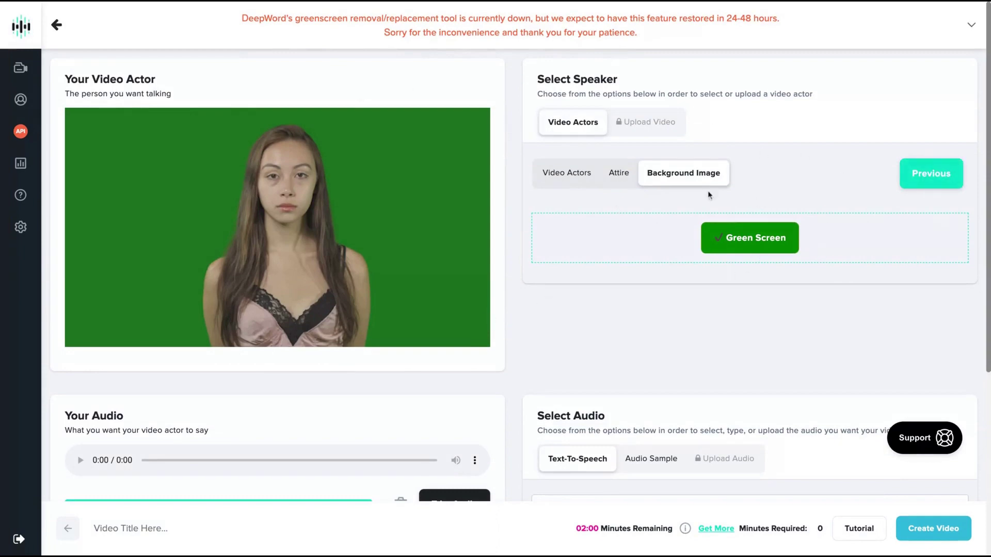
scroll(519, 301, down, 1)
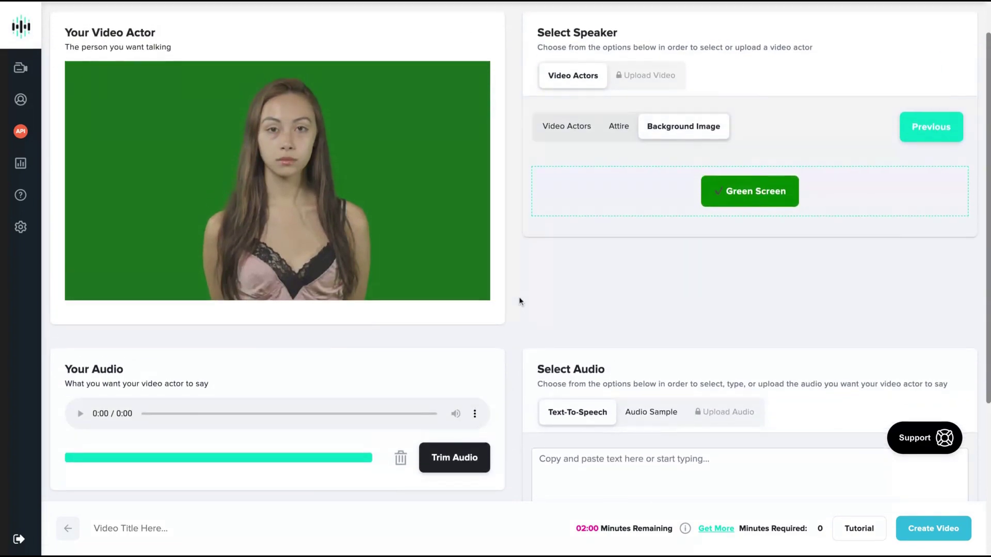
scroll(520, 302, down, 3)
Paste the LinkedIn and Waalaxy lead-generation script into the text-to-speech box.
click(605, 334)
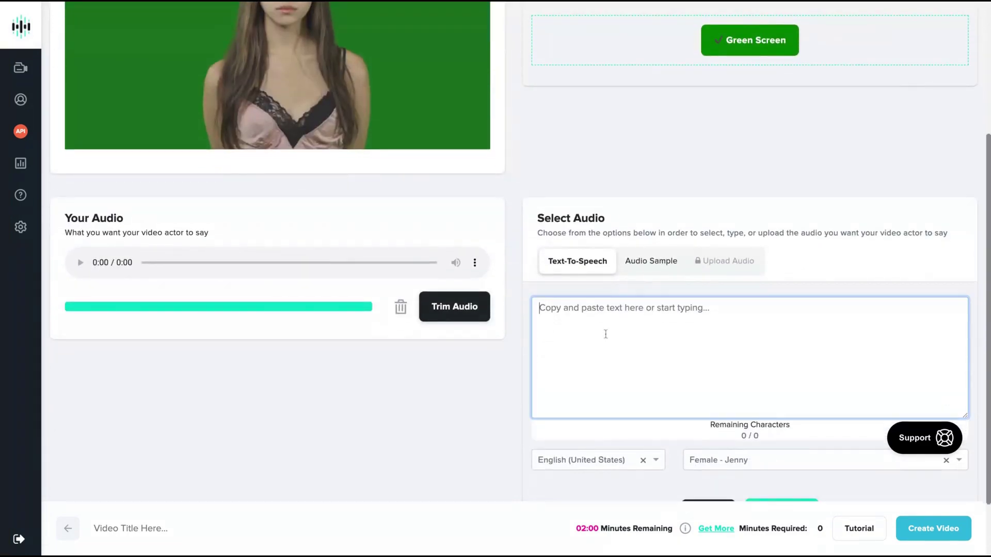
text(Are you searching for a way to leverage your LinkedIn campaigns to improve your networking or generate leads for your businesses?  If yes, you’re probably looking into tools that can help you achieve your online marketing goals.  Waalaxy is an incredible tool that lets users use LinkedIn and cold emailing to automate lead generation and messaging while also monitoring their team’s performance.)
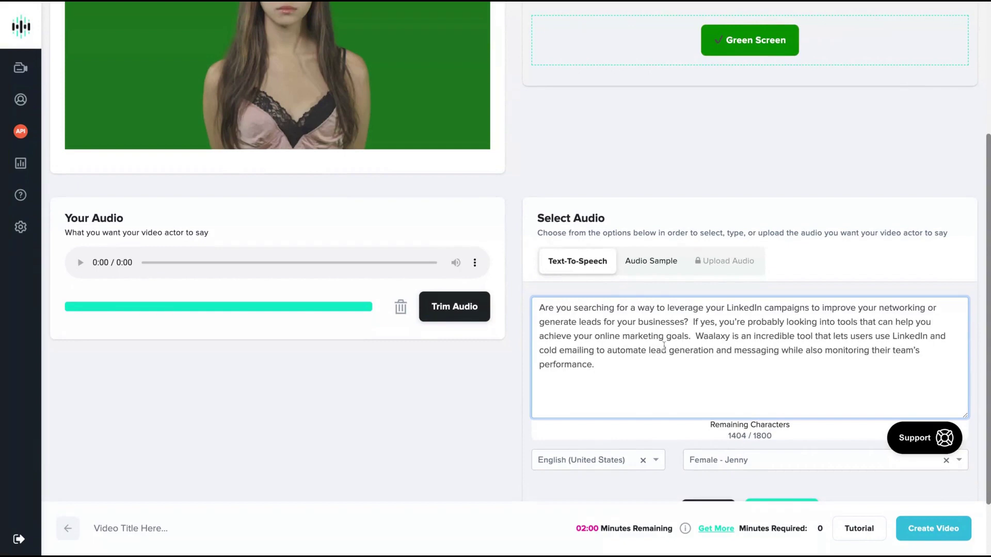
scroll(557, 386, down, 2)
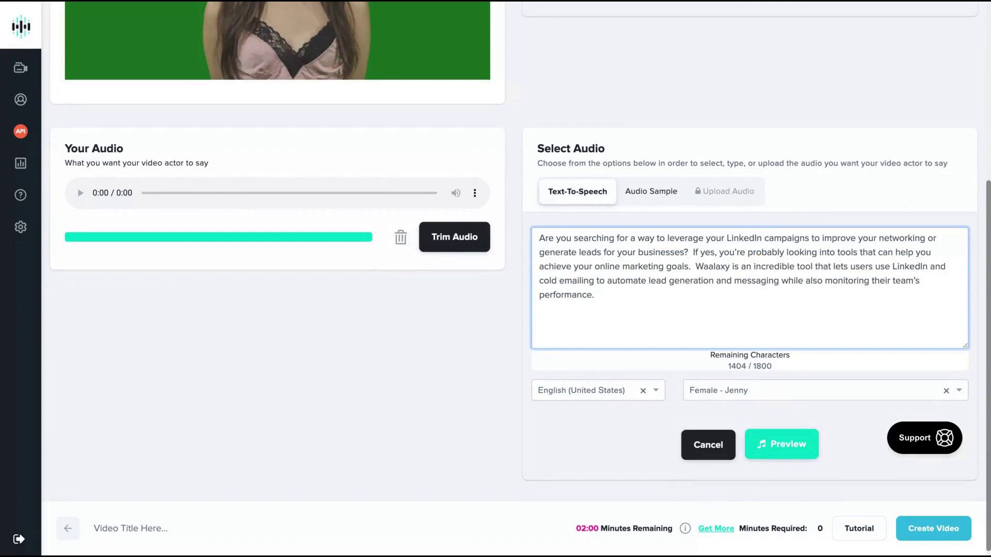
Keep English (United States) as the language and Female - Jenny as the voice.
click(595, 393)
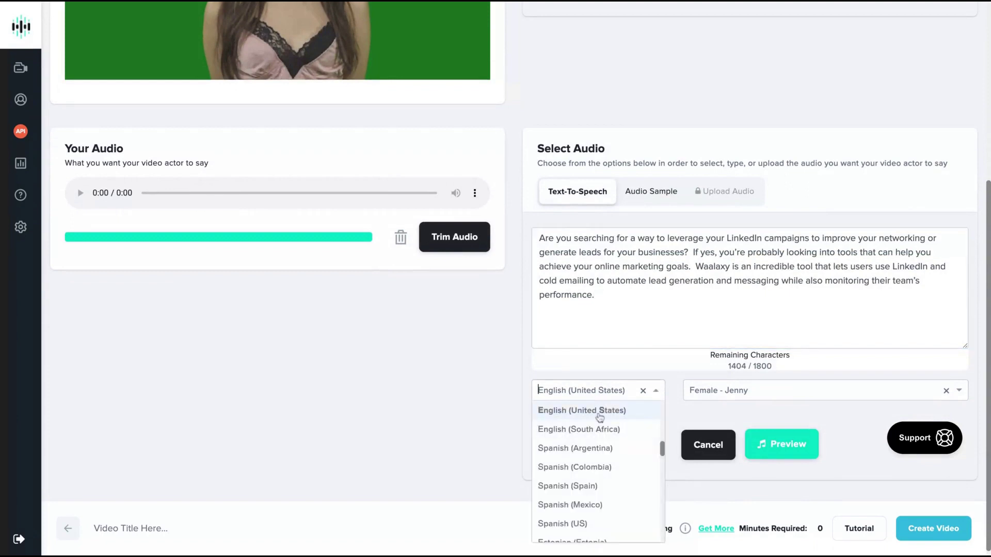
scroll(565, 479, down, 4)
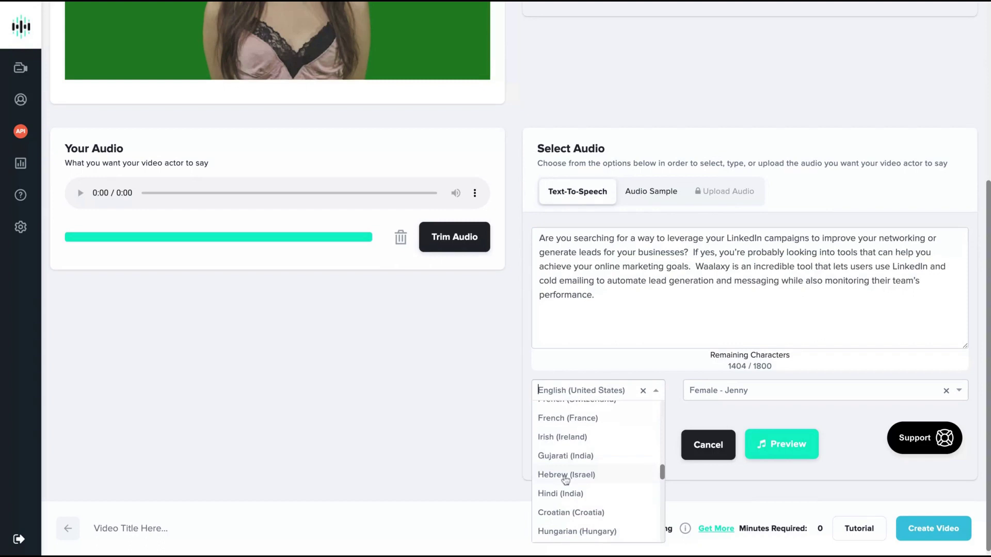
scroll(565, 479, down, 3)
scroll(565, 480, down, 3)
scroll(566, 480, up, 12)
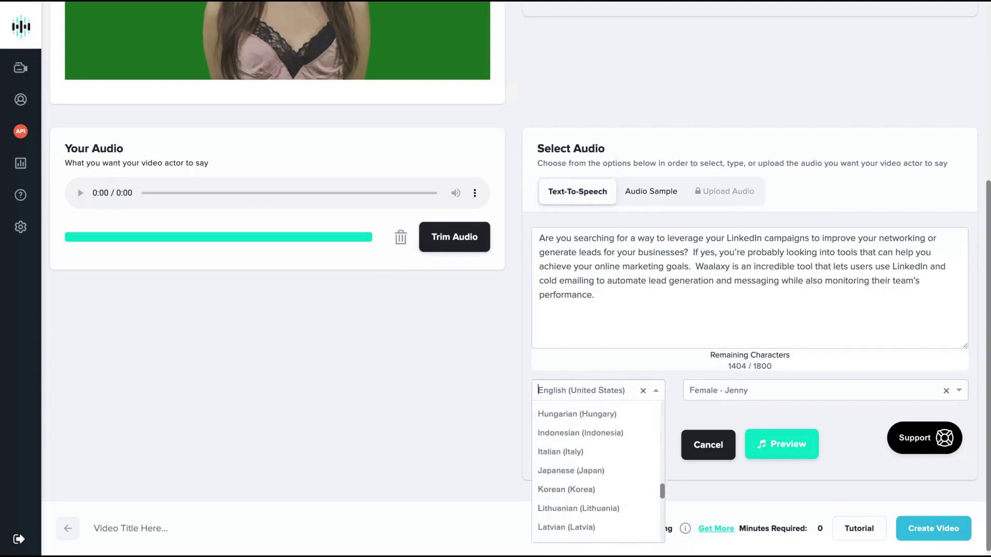
click(494, 387)
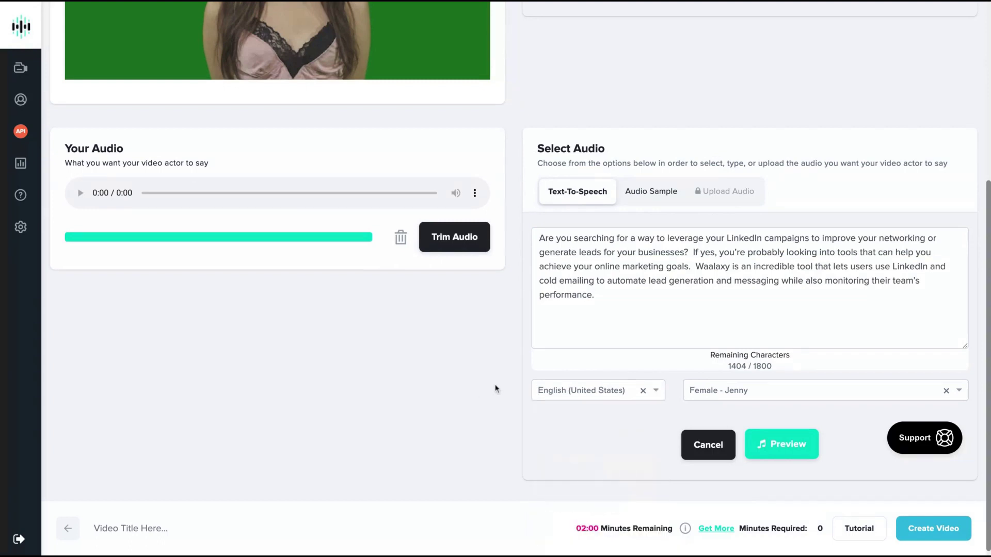
click(711, 391)
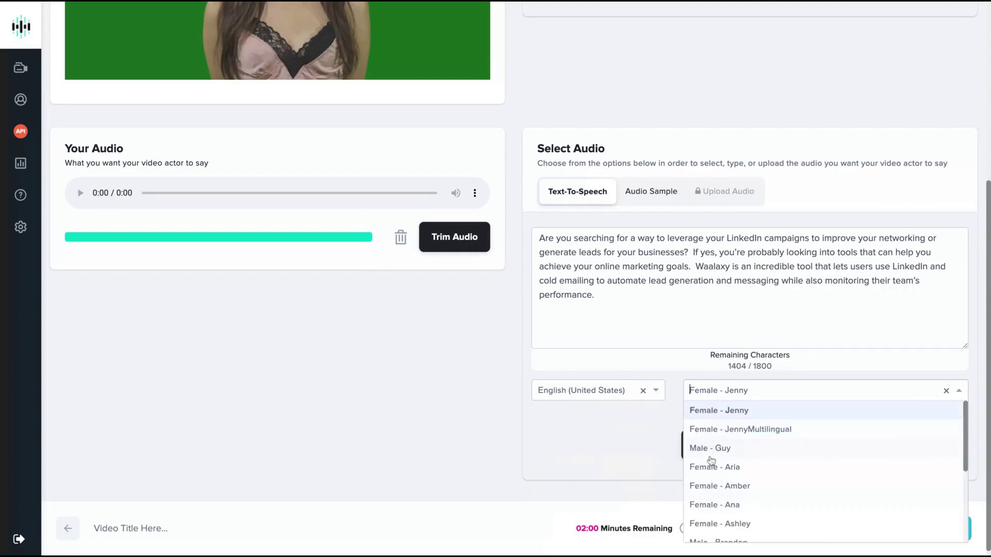
scroll(711, 461, down, 2)
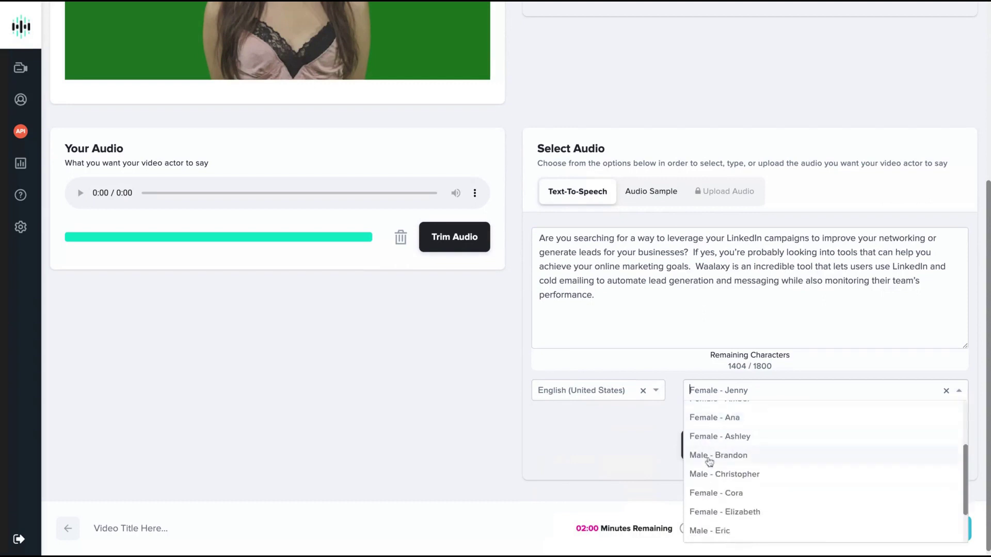
scroll(709, 460, up, 3)
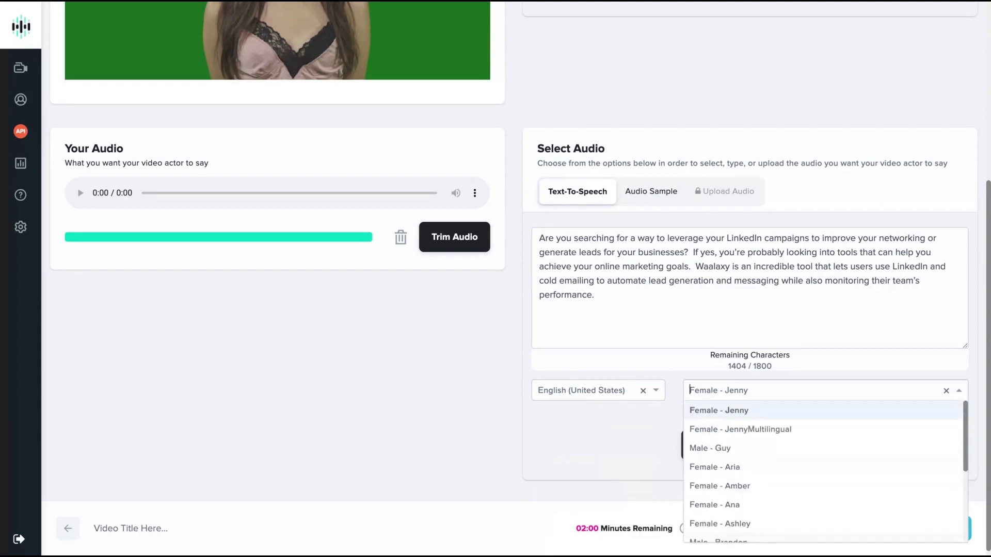
click(715, 413)
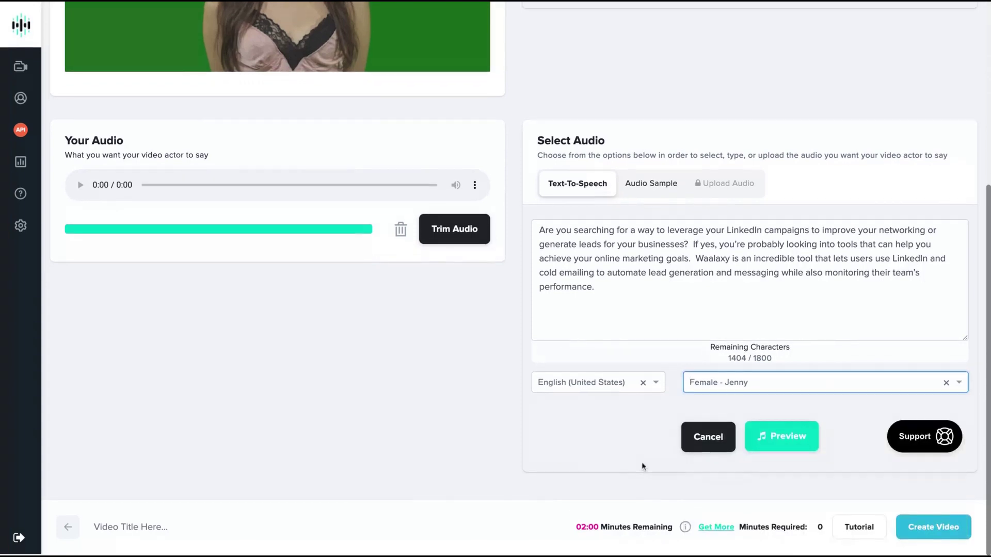
Preview the script in Jenny's voice, then submit the video with Create Video.
click(796, 446)
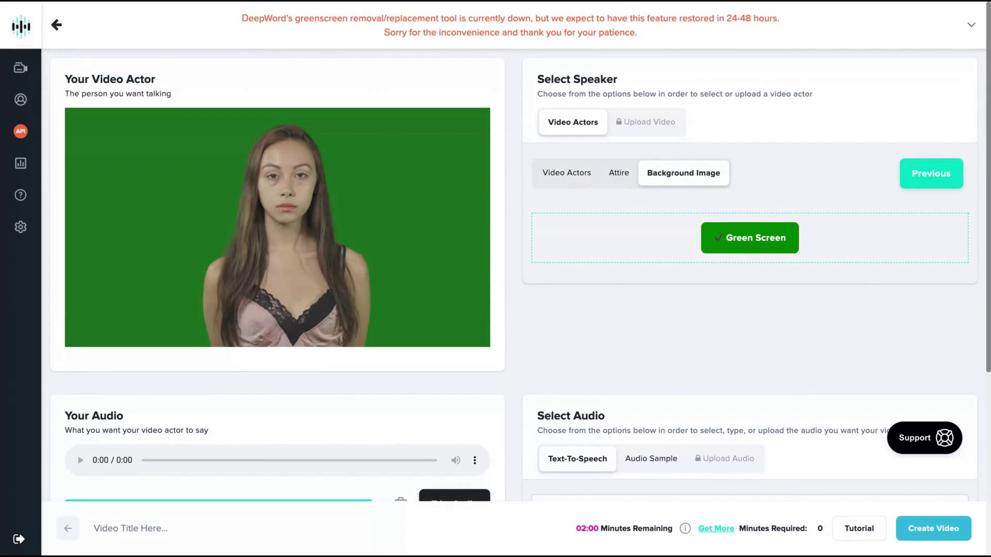
scroll(516, 258, down, 4)
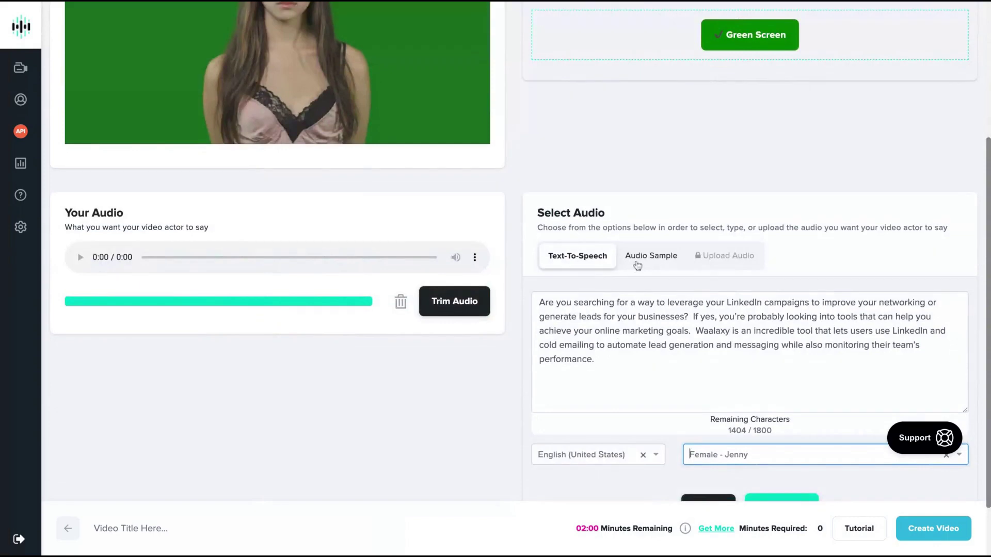
scroll(683, 348, down, 1)
scroll(683, 348, down, 1)
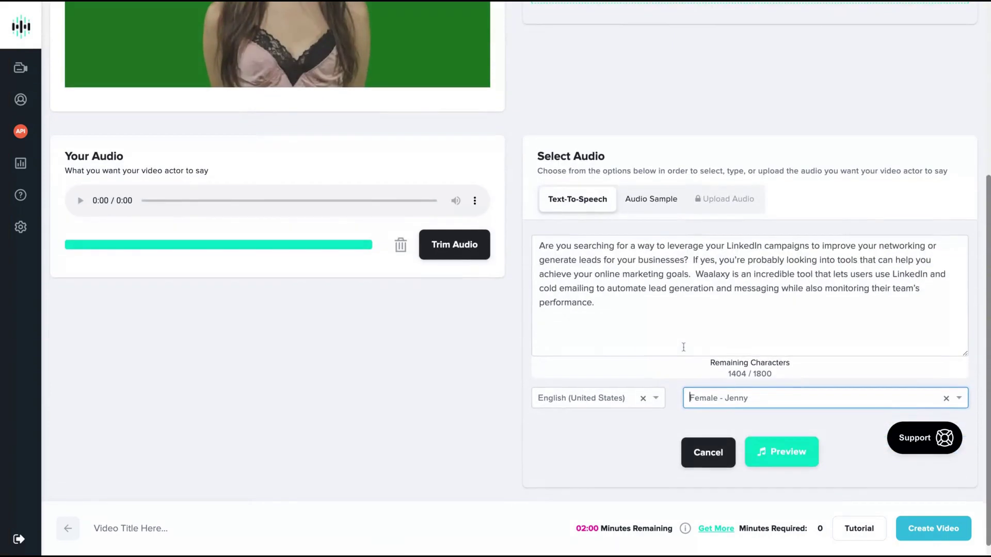
scroll(683, 347, down, 1)
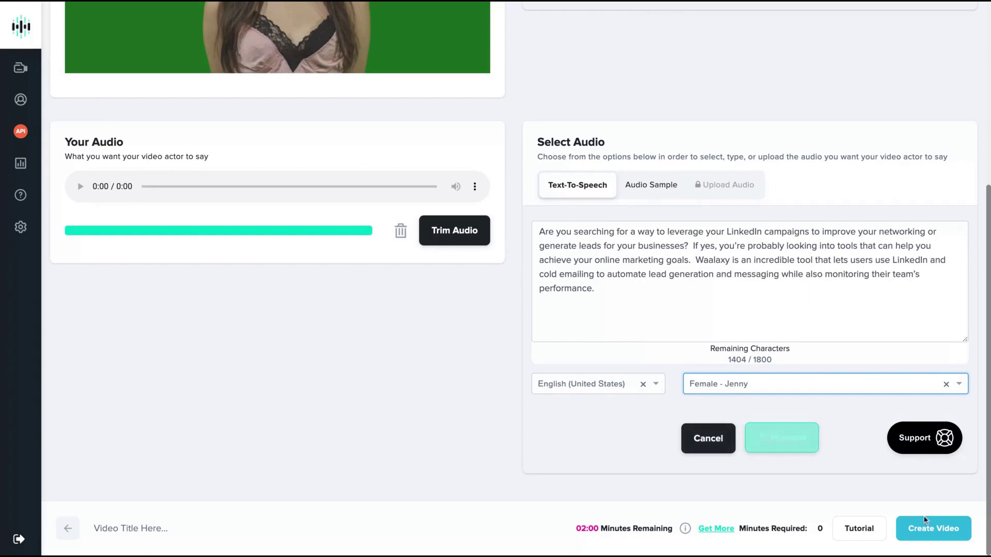
click(938, 532)
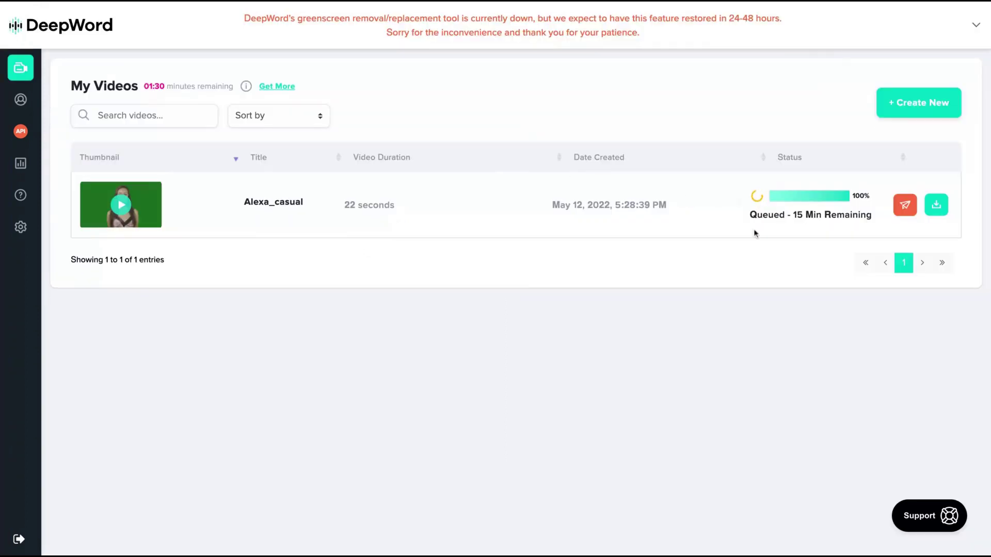
Open Alexa_casual's sharing options and select its HTML code on the Embed tab.
drag(746, 217, 792, 215)
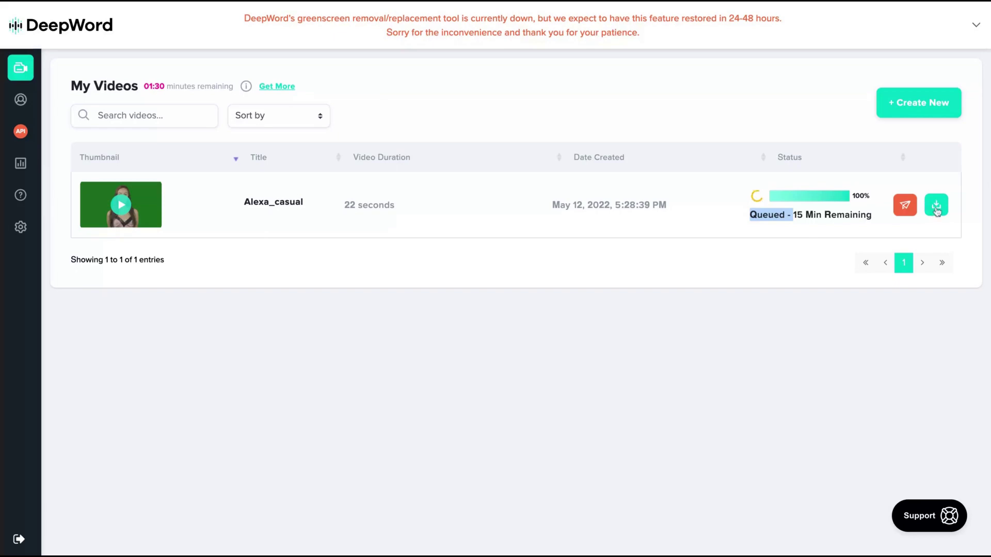
click(905, 206)
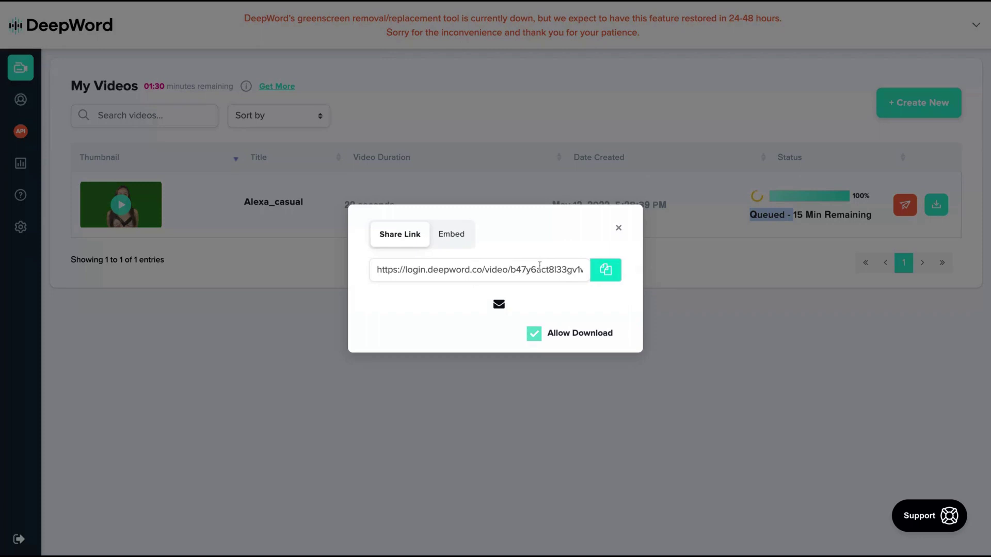
click(448, 245)
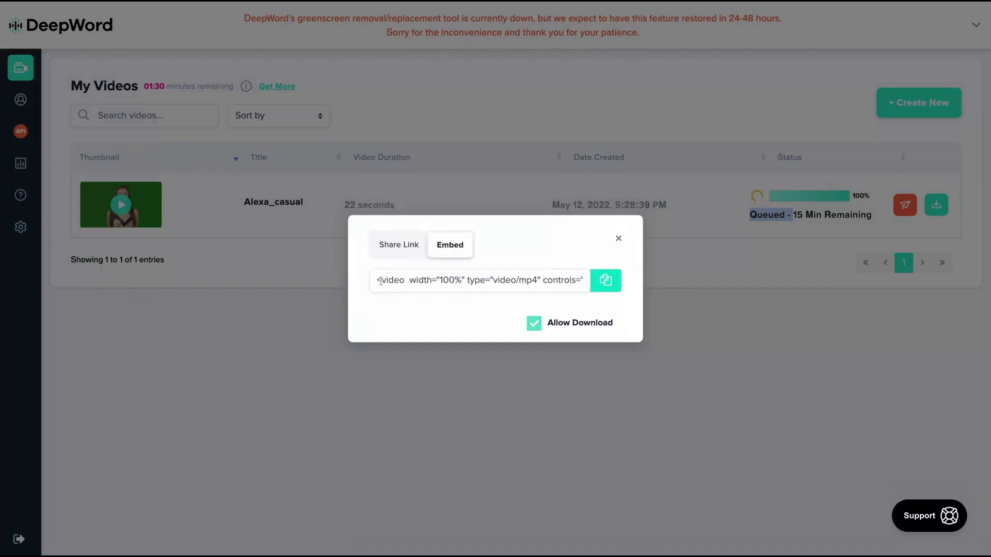
triple_click(378, 281)
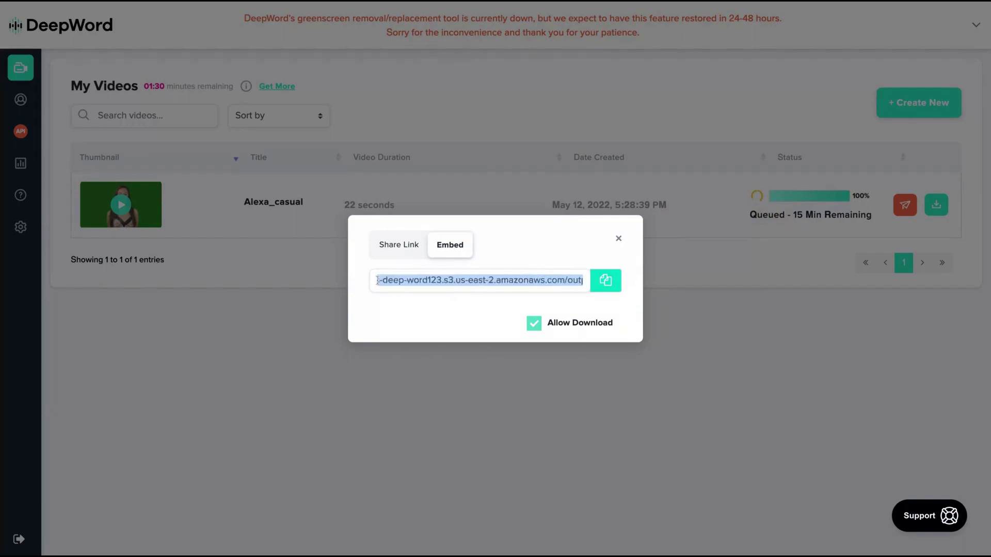
Close the Alexa_casual sharing window to return to My Videos.
click(617, 238)
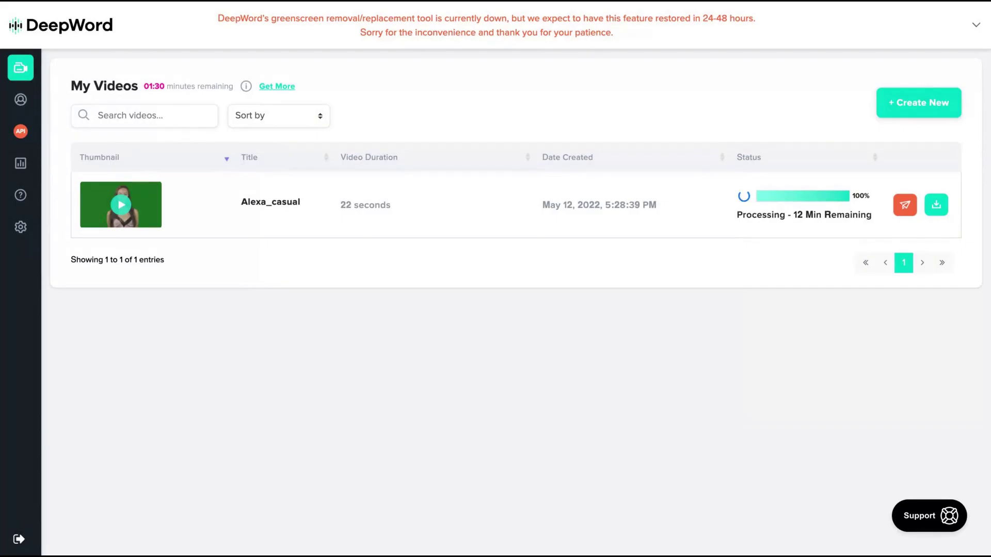